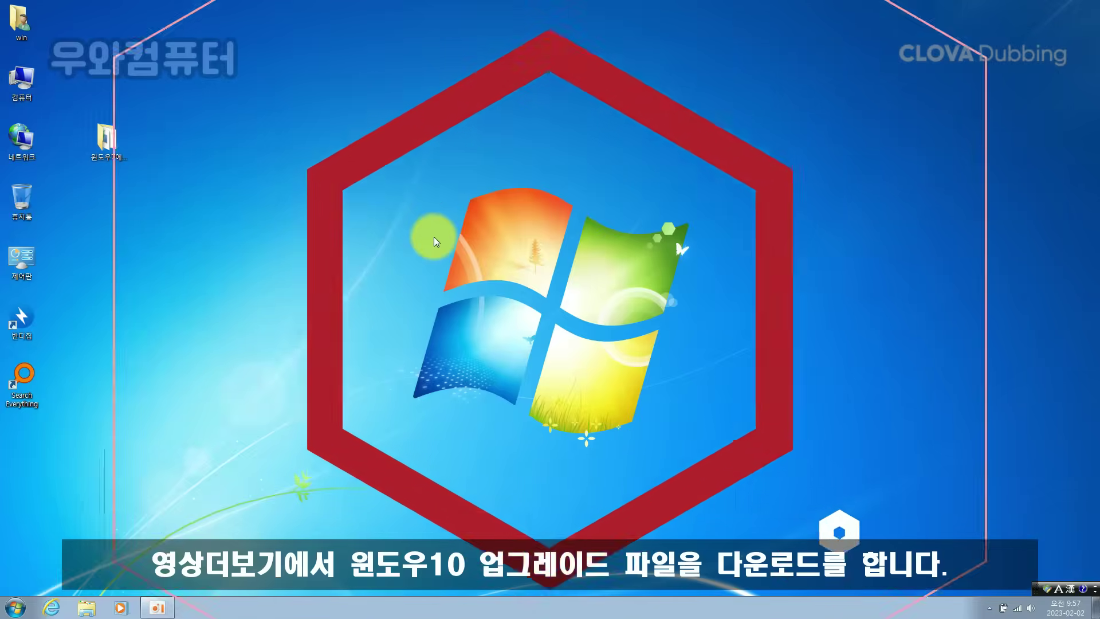
Open the 윈도우7에서윈도우10업그레이드하기-다운로드 folder on the desktop, shrink its window and move it aside.
{"action": "left_click", "coordinate": [122, 141]}
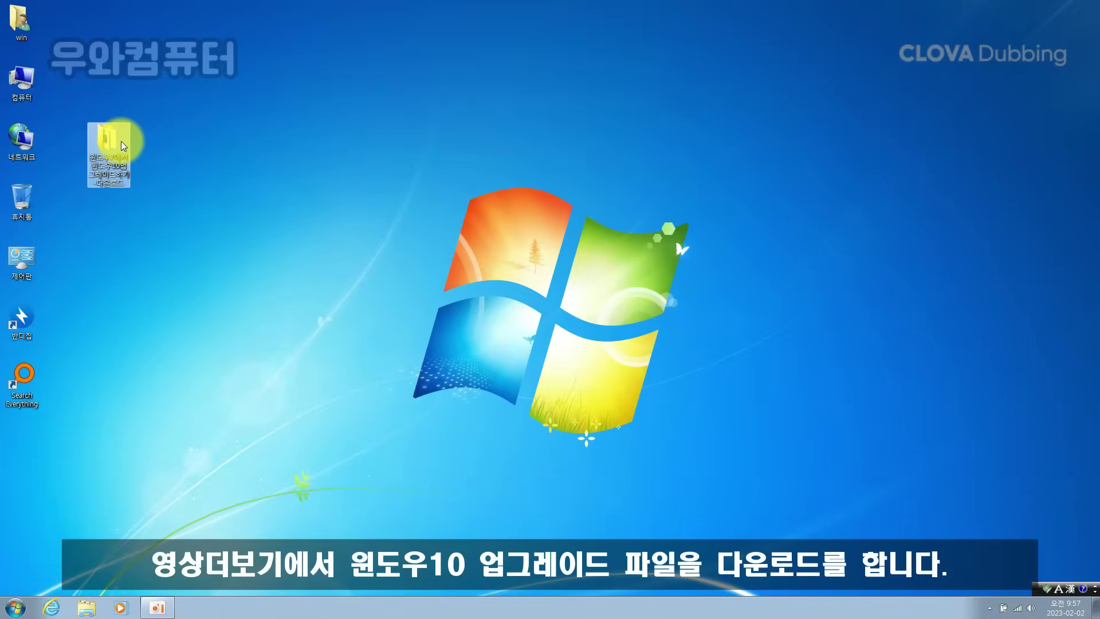
{"action": "double_click", "coordinate": [115, 148]}
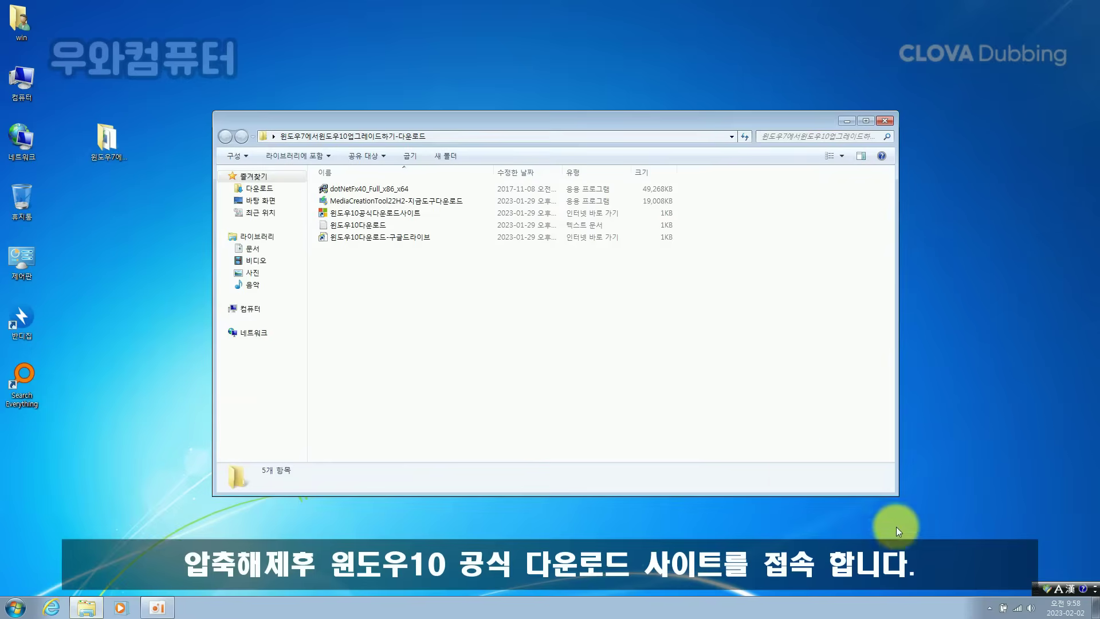
{"action": "left_click_drag", "start_coordinate": [896, 492], "coordinate": [527, 386]}
{"action": "left_click_drag", "start_coordinate": [381, 123], "coordinate": [298, 229]}
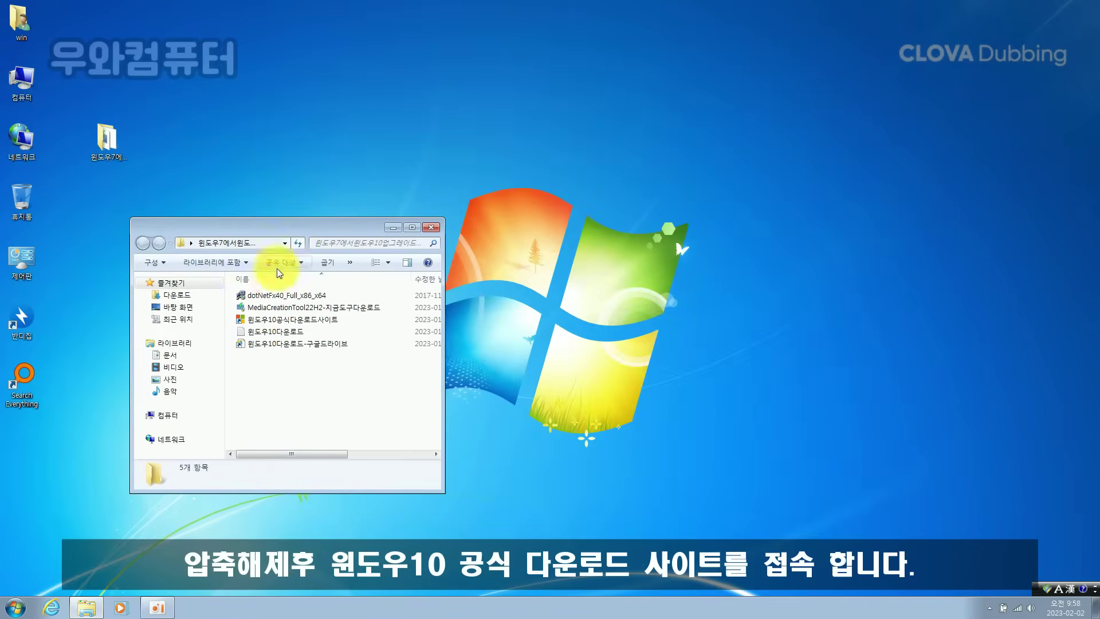
Open the official Windows 10 download site from its shortcut, postpone the Internet Explorer 11 setup, and close the extra go.microsoft.com page.
{"action": "double_click", "coordinate": [274, 323]}
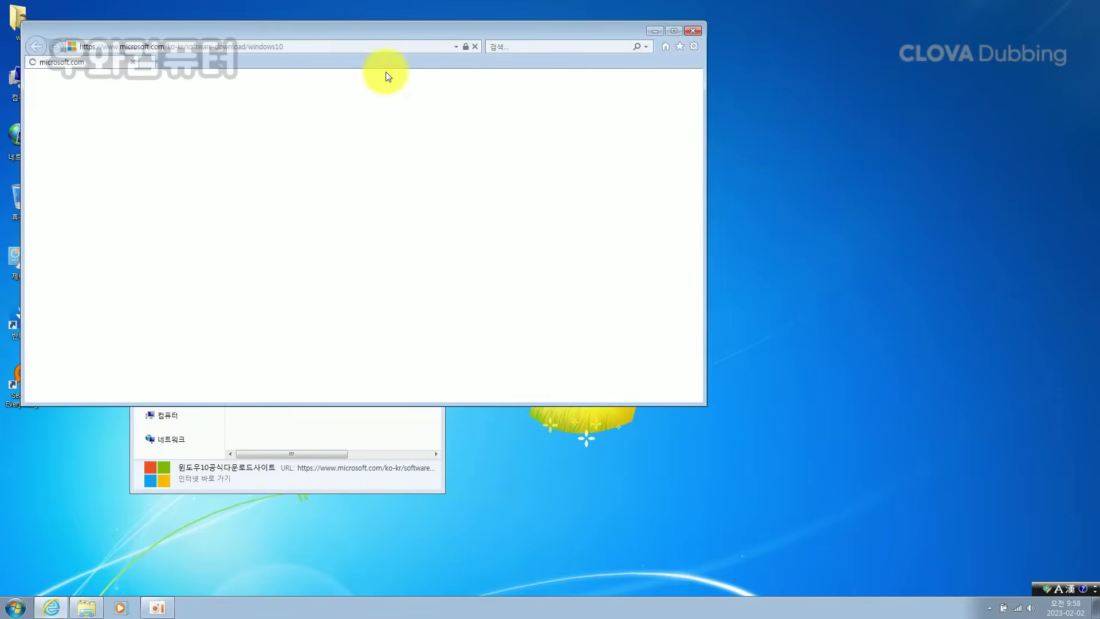
{"action": "left_click_drag", "start_coordinate": [384, 31], "coordinate": [751, 66]}
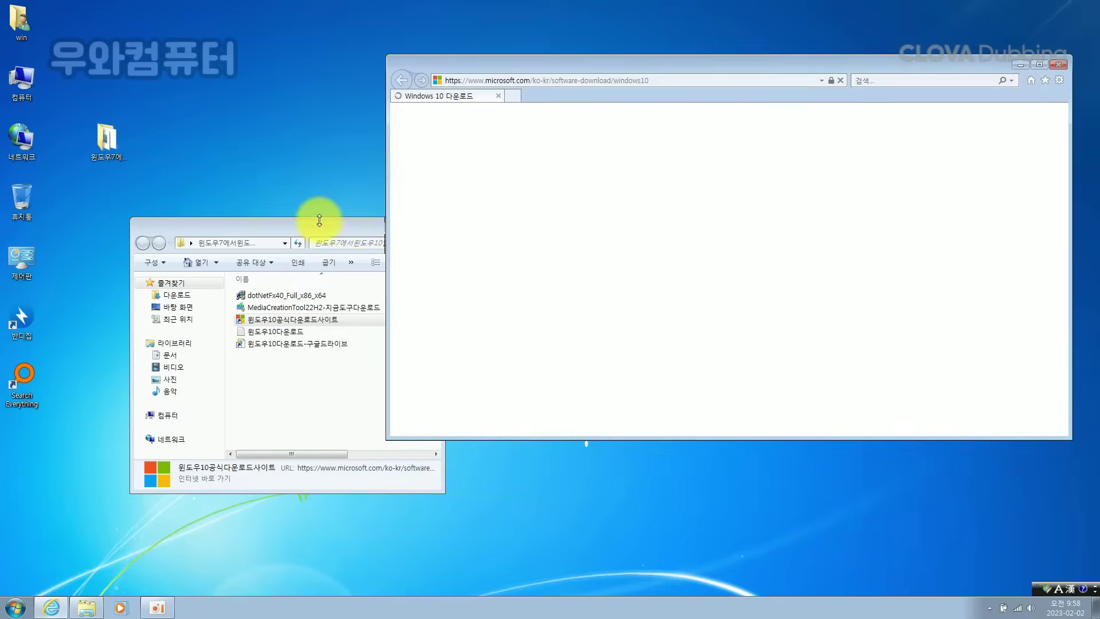
{"action": "left_click_drag", "start_coordinate": [307, 222], "coordinate": [226, 247]}
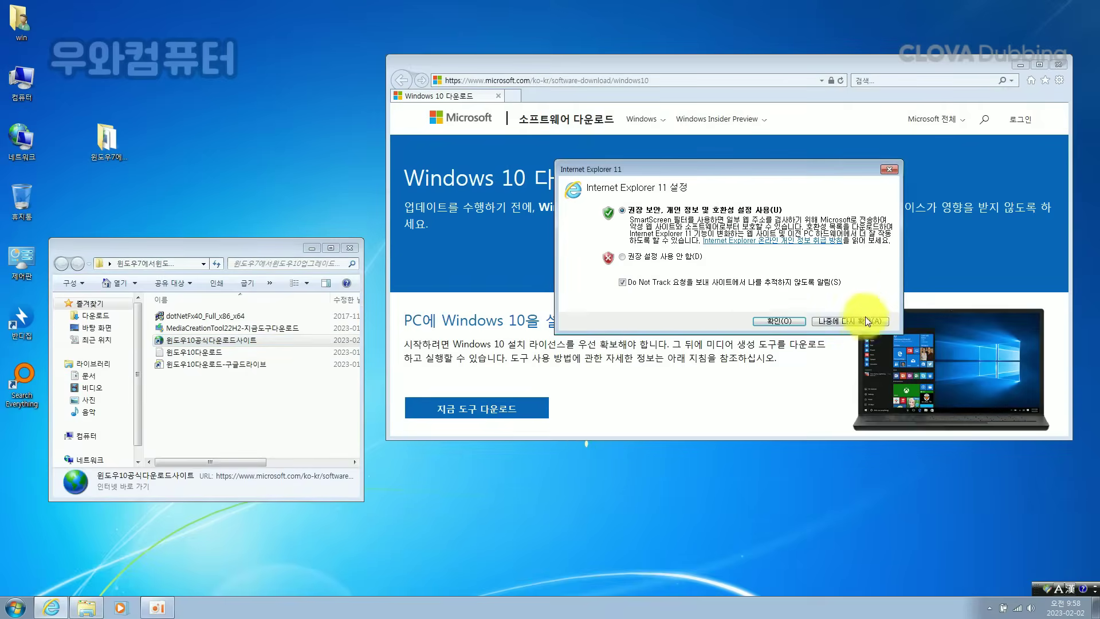
{"action": "left_click", "coordinate": [864, 317]}
{"action": "left_click", "coordinate": [810, 350]}
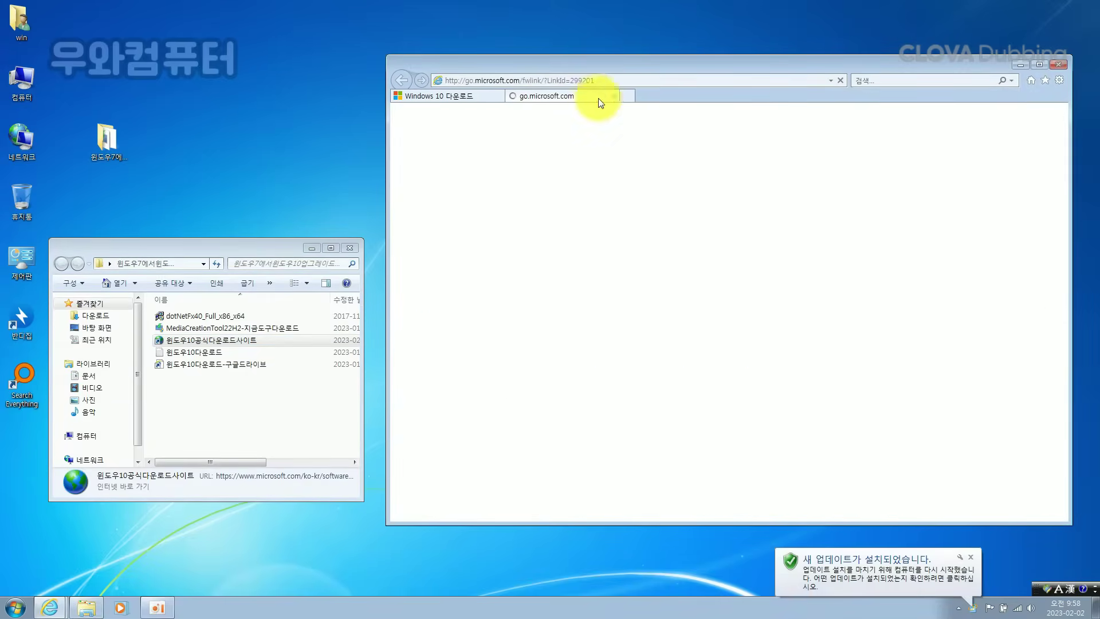
{"action": "left_click", "coordinate": [613, 94]}
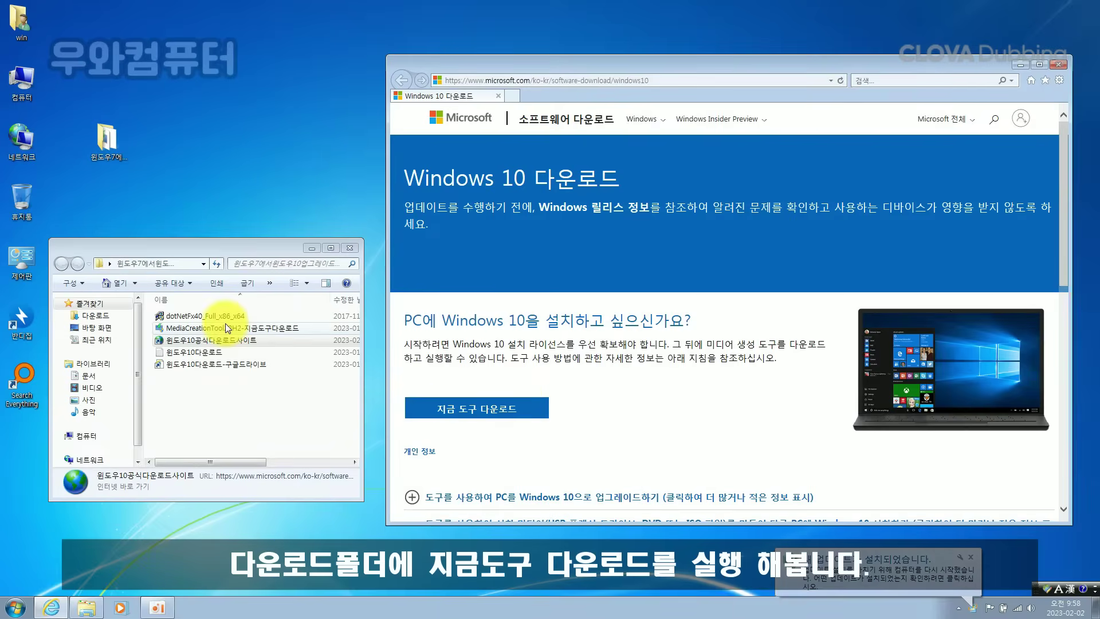
Try to run MediaCreationTool22H2-지금도구다운로드 as administrator, with the browser minimized.
{"action": "right_click", "coordinate": [225, 325]}
{"action": "left_click", "coordinate": [256, 347]}
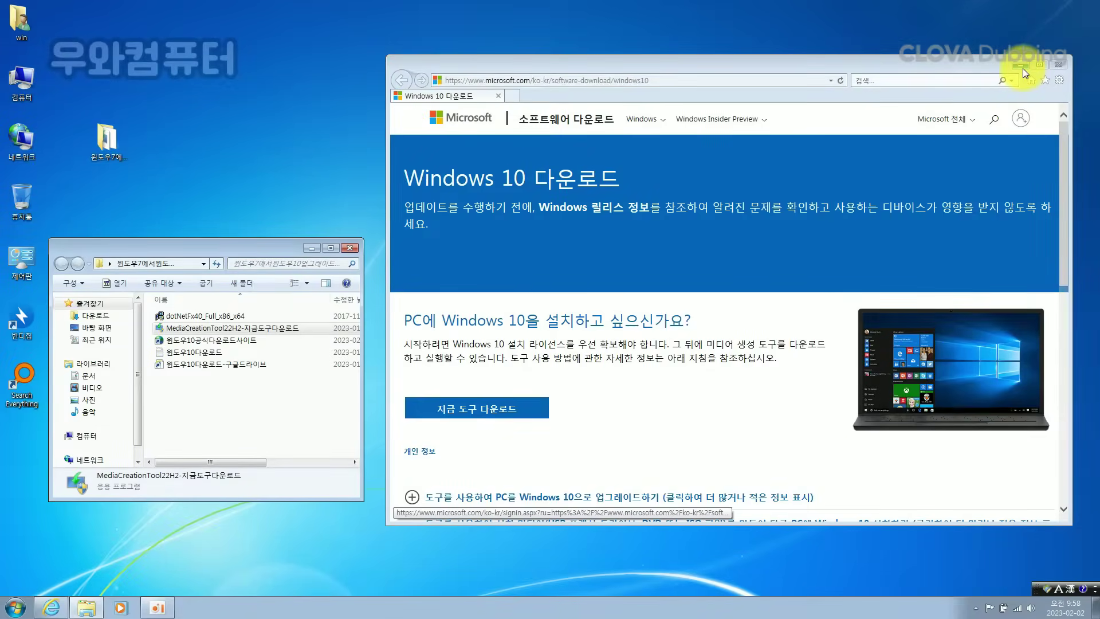
{"action": "left_click", "coordinate": [1023, 67]}
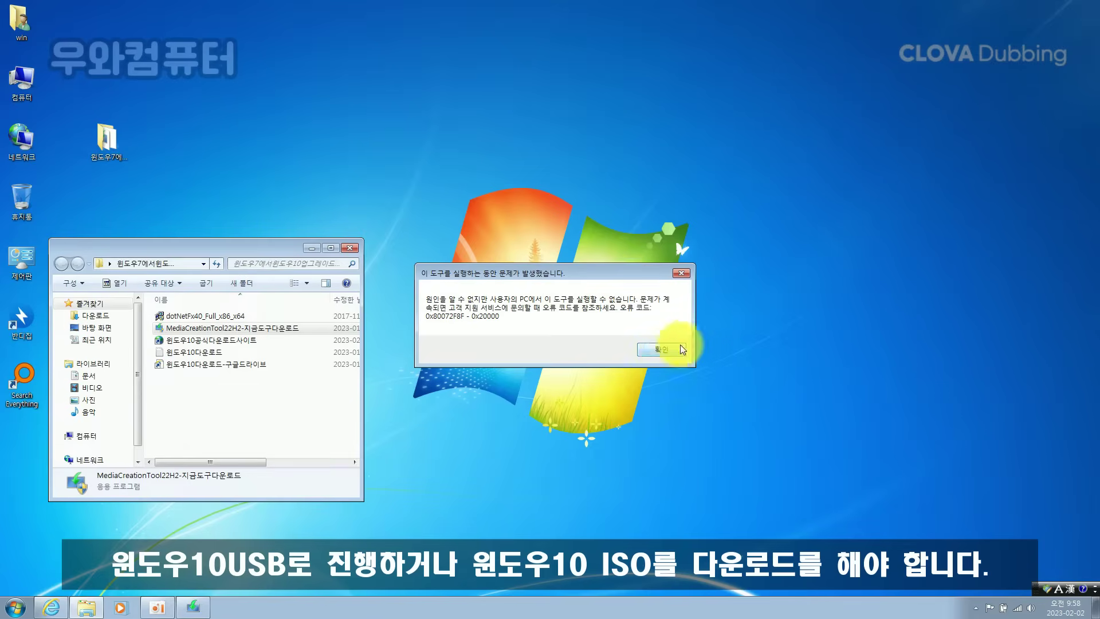
{"action": "left_click", "coordinate": [662, 352]}
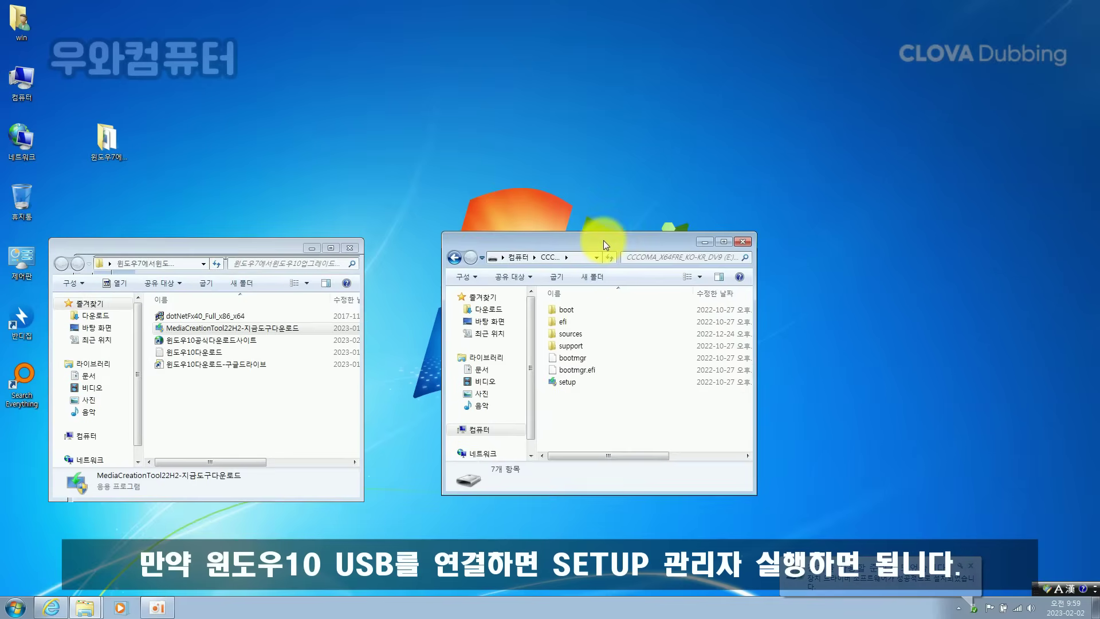
{"action": "right_click", "coordinate": [572, 383]}
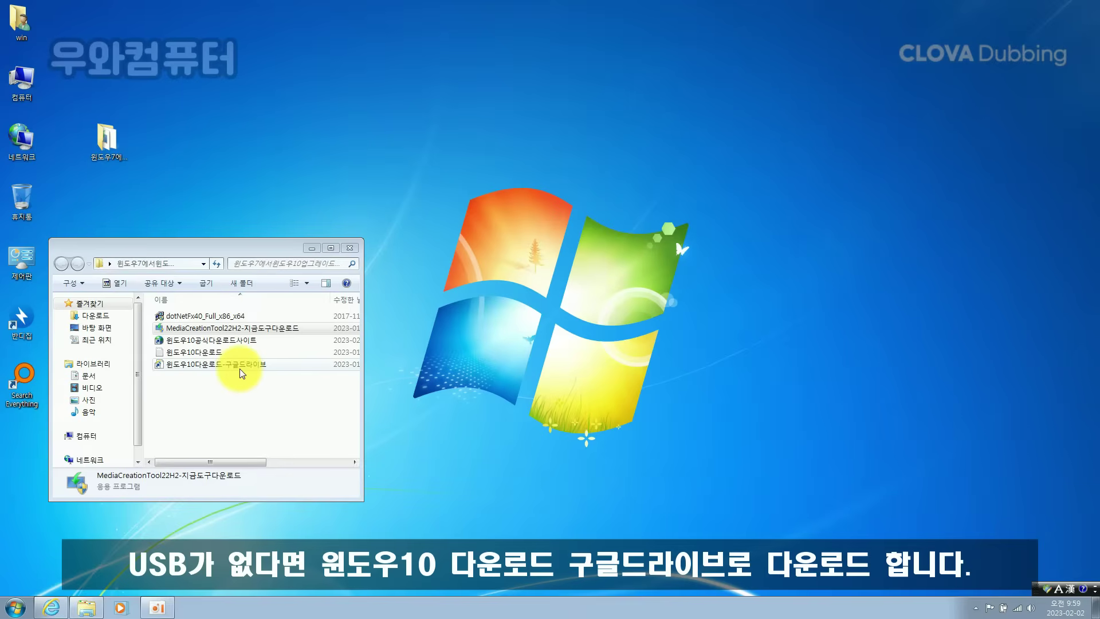
Open the 윈도우10다운로드-구글드라이브 shortcut and request the Win10_22H2_Korean_x64.iso download, bypassing the virus-scan notice.
{"action": "double_click", "coordinate": [240, 368]}
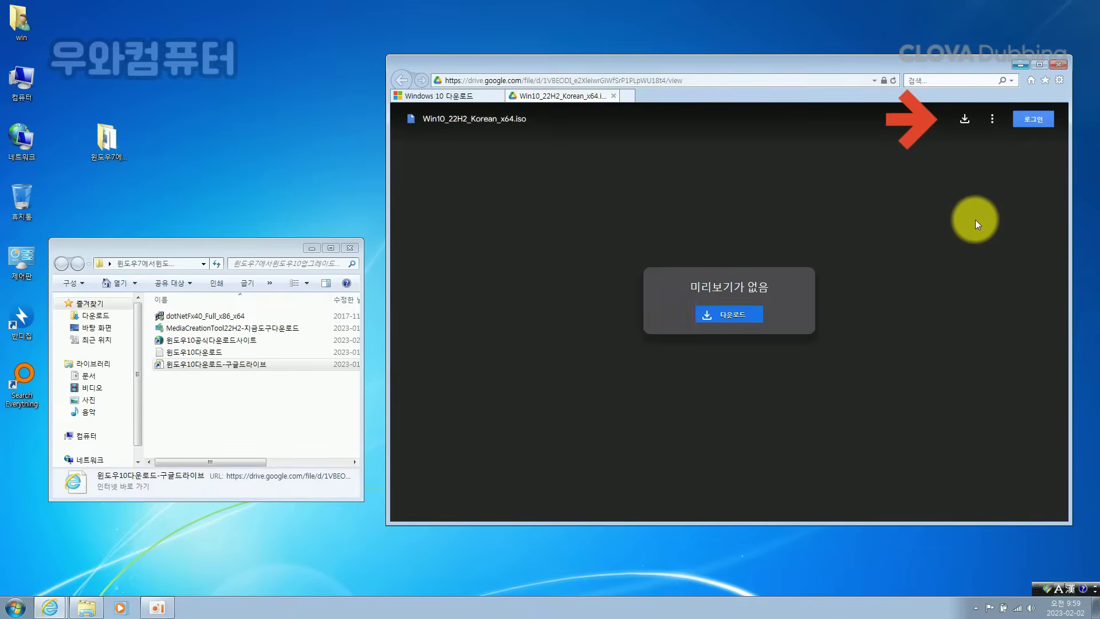
{"action": "left_click", "coordinate": [965, 119]}
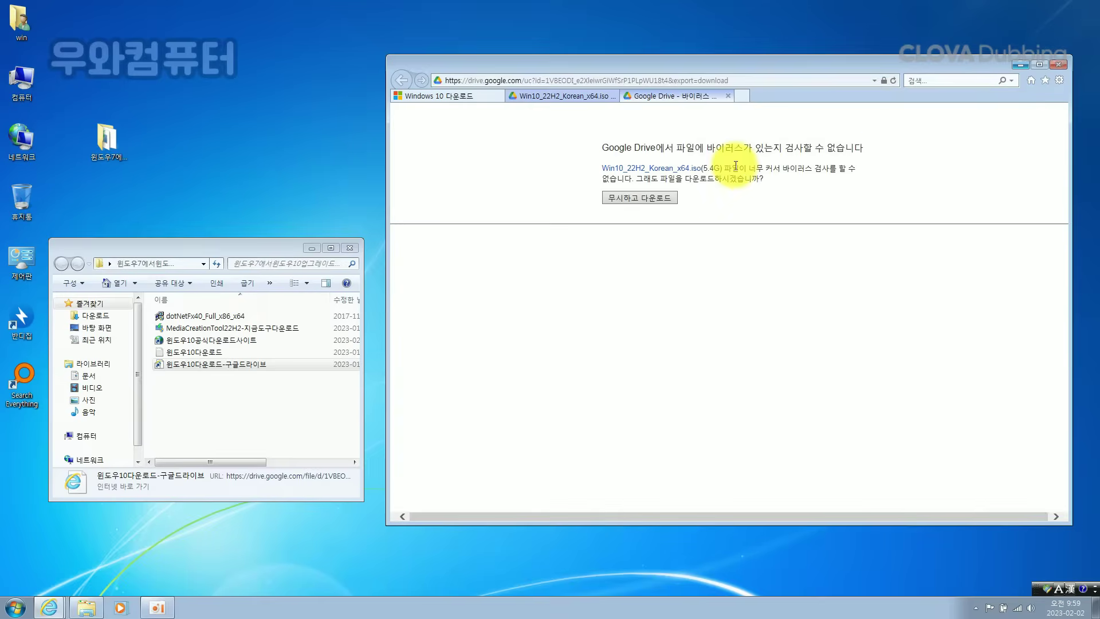
{"action": "left_click", "coordinate": [651, 197]}
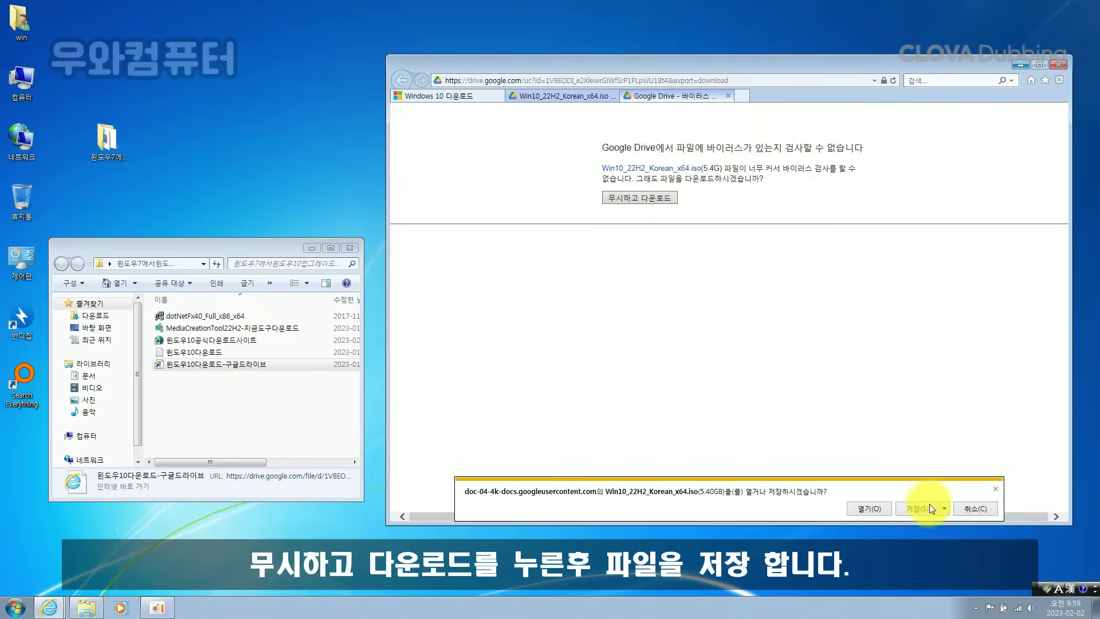
Save Win10_22H2_Korean_x64 as a disc image file on the desktop.
{"action": "left_click", "coordinate": [944, 509]}
{"action": "left_click", "coordinate": [954, 535]}
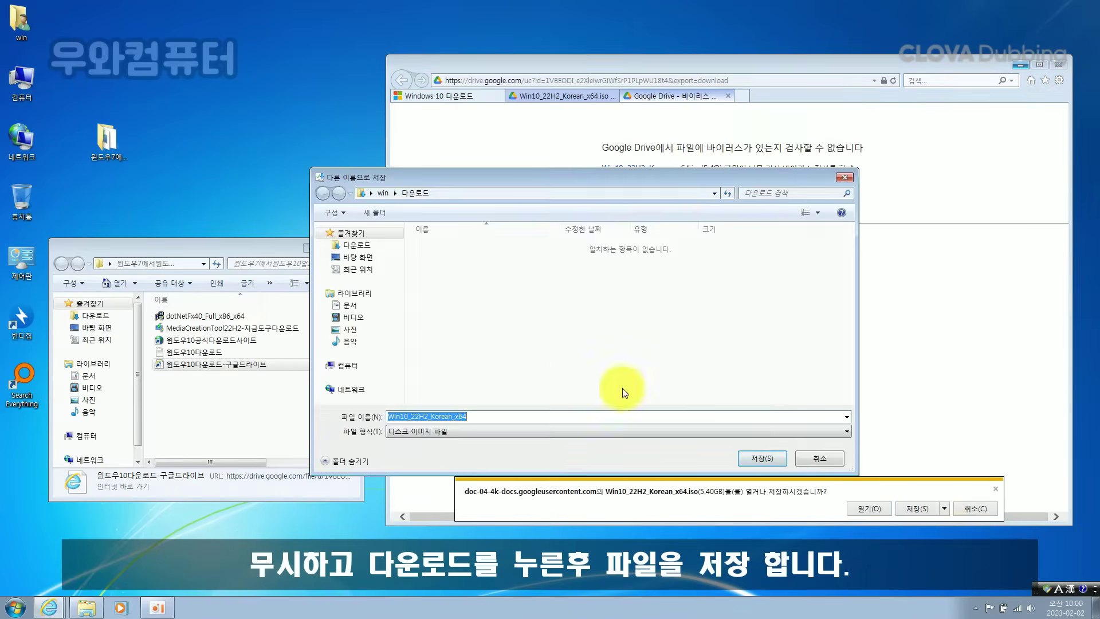
{"action": "left_click", "coordinate": [357, 258]}
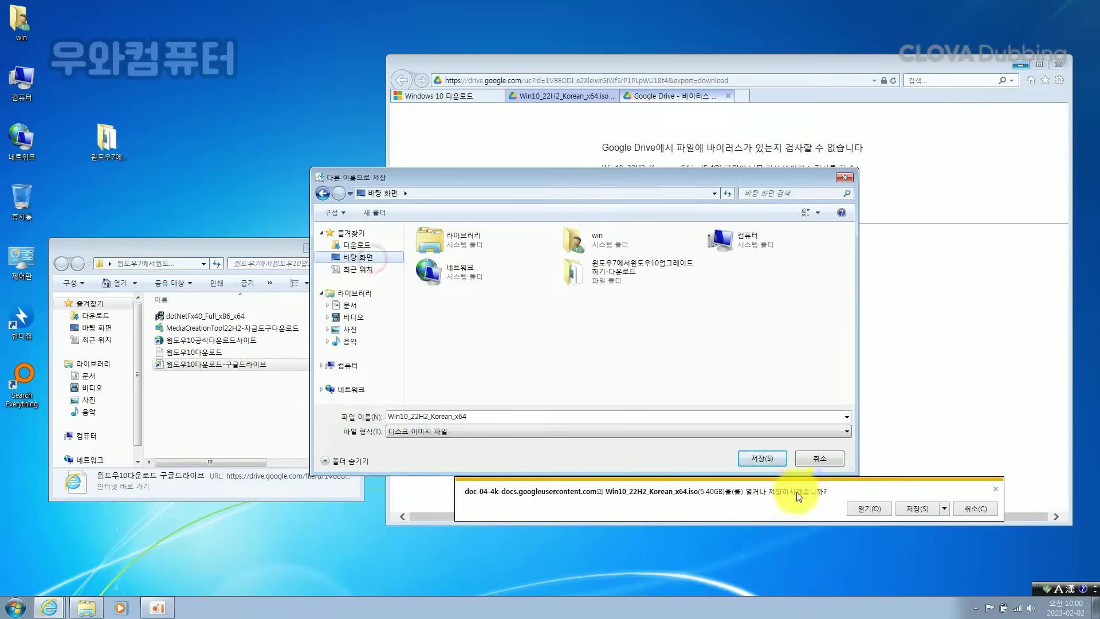
{"action": "left_click", "coordinate": [760, 459]}
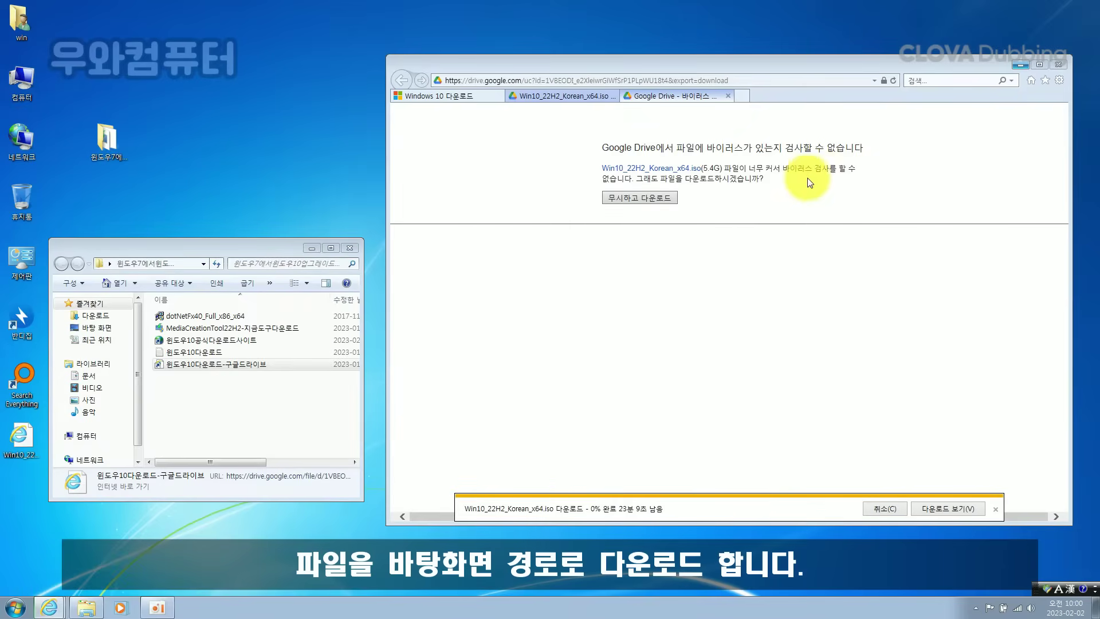
Close the browser with all its tabs and move the downloaded ISO to an empty area of the desktop.
{"action": "left_click_drag", "start_coordinate": [274, 249], "coordinate": [301, 228]}
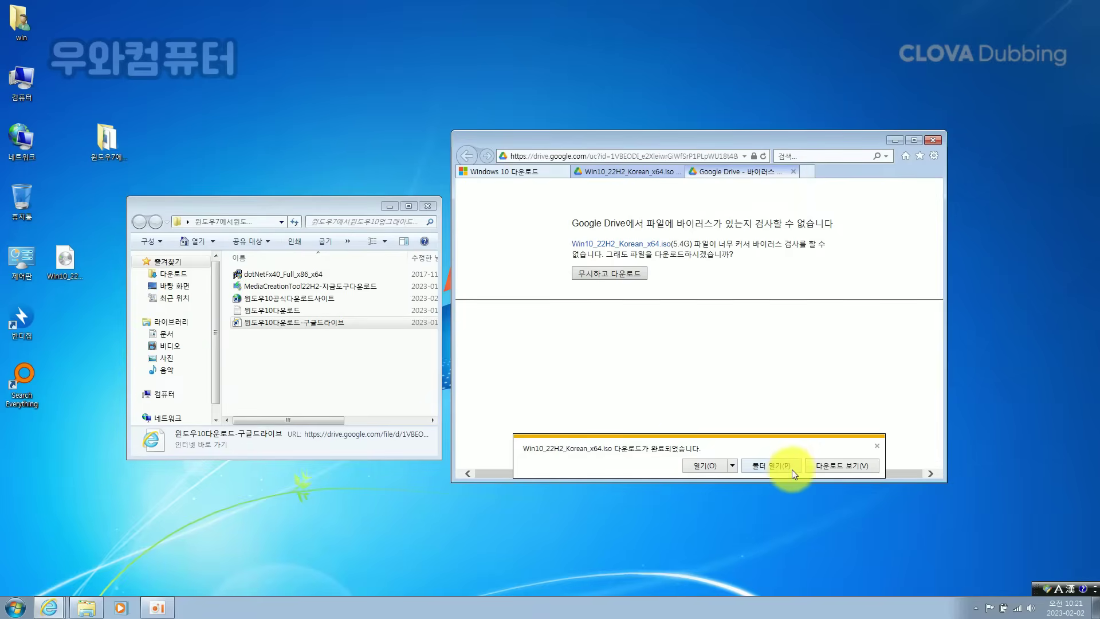
{"action": "left_click_drag", "start_coordinate": [75, 259], "coordinate": [369, 504]}
{"action": "left_click", "coordinate": [929, 141]}
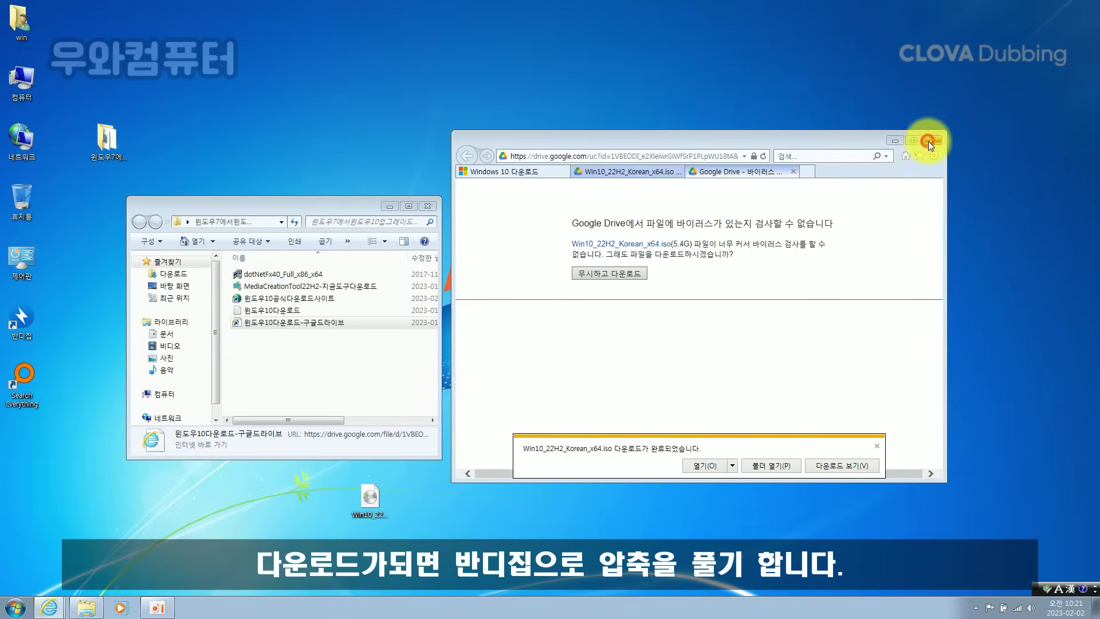
{"action": "left_click", "coordinate": [686, 317]}
{"action": "left_click", "coordinate": [360, 503]}
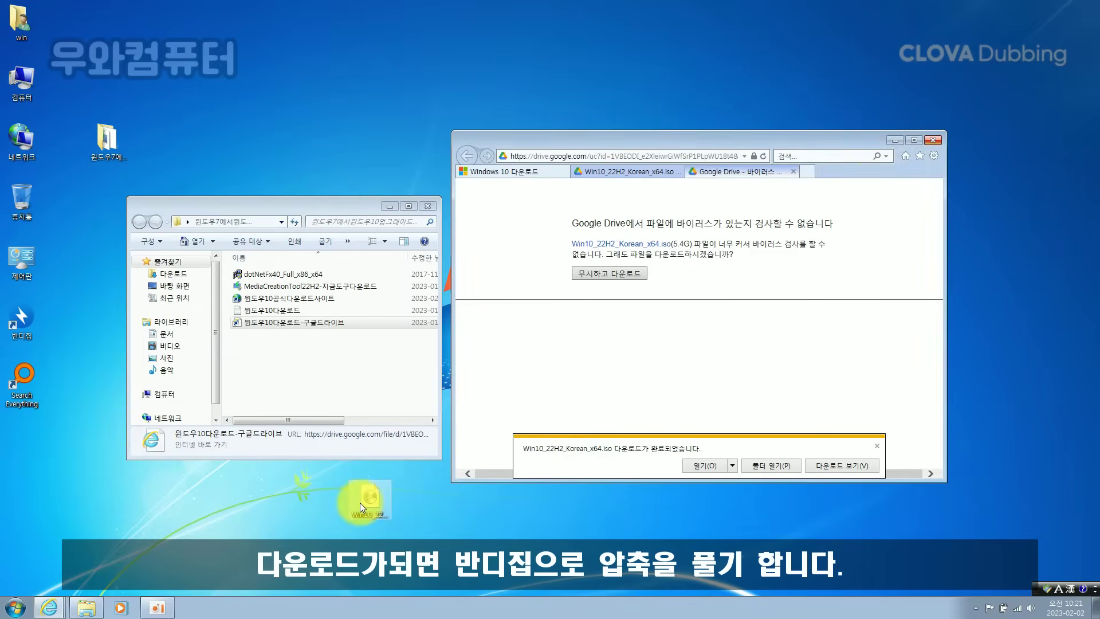
{"action": "left_click_drag", "start_coordinate": [360, 504], "coordinate": [748, 273]}
Extract the ISO with Bandizip into its own Win10_22H2_Korean_x64 folder and dismiss the extraction window.
{"action": "right_click", "coordinate": [752, 270]}
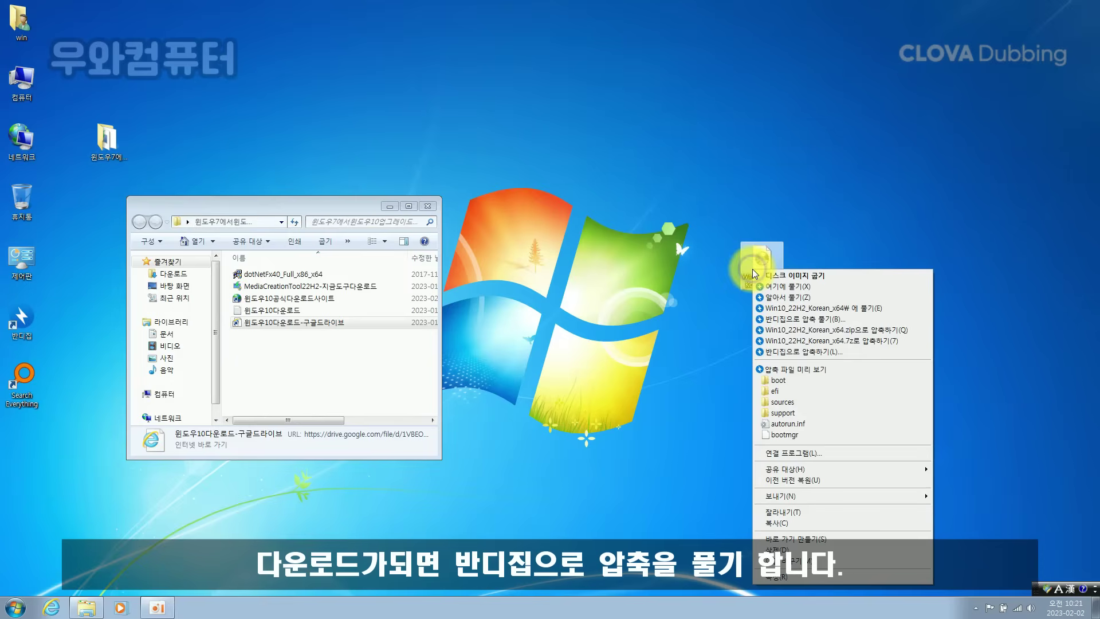
{"action": "left_click", "coordinate": [837, 310]}
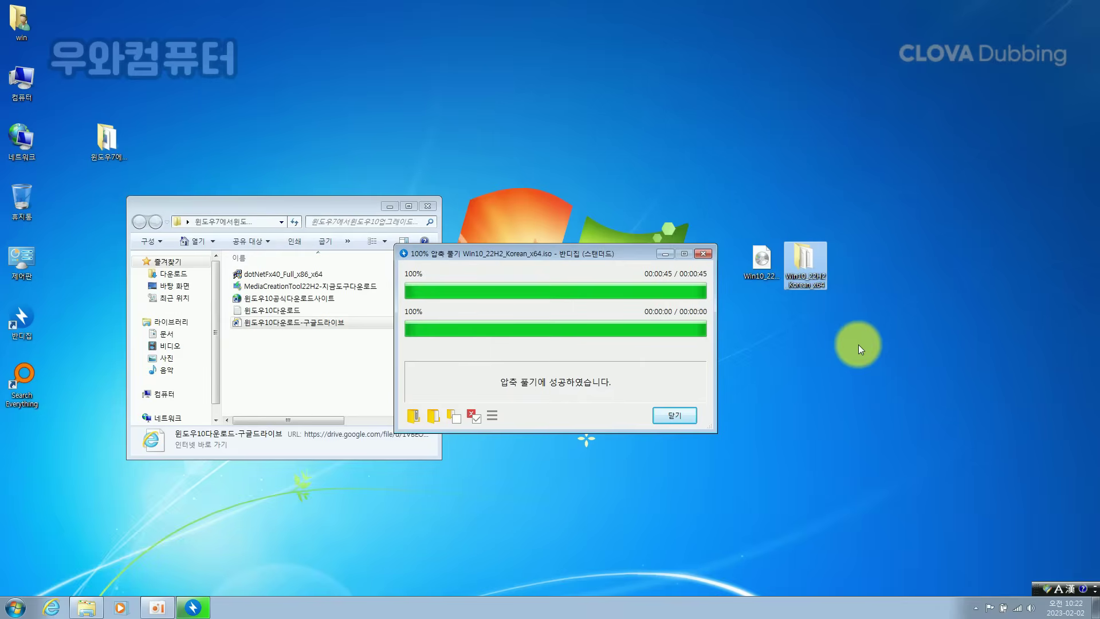
{"action": "left_click", "coordinate": [693, 413]}
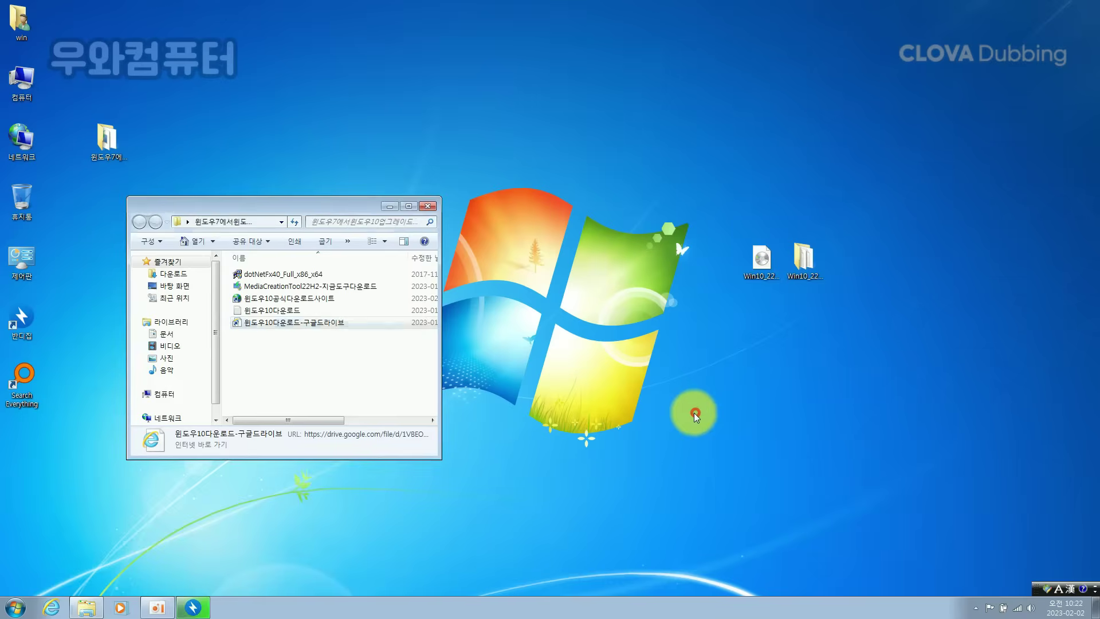
Open the extracted Win10_22H2_Korean_x64 folder, move its window aside, and launch setup with administrator rights.
{"action": "double_click", "coordinate": [791, 279]}
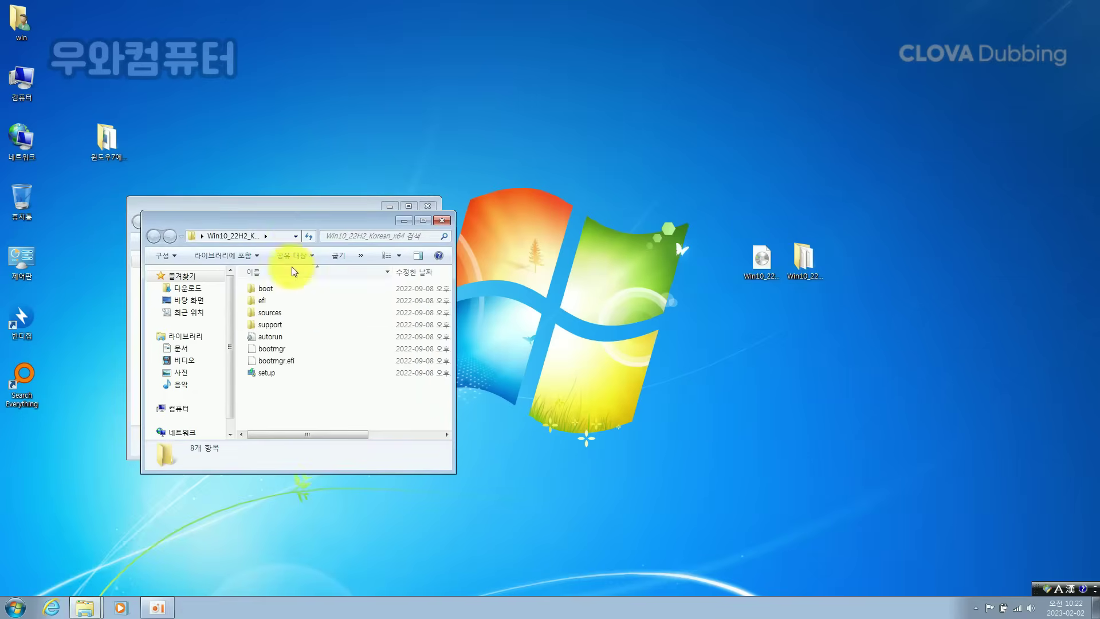
{"action": "left_click_drag", "start_coordinate": [304, 219], "coordinate": [630, 197]}
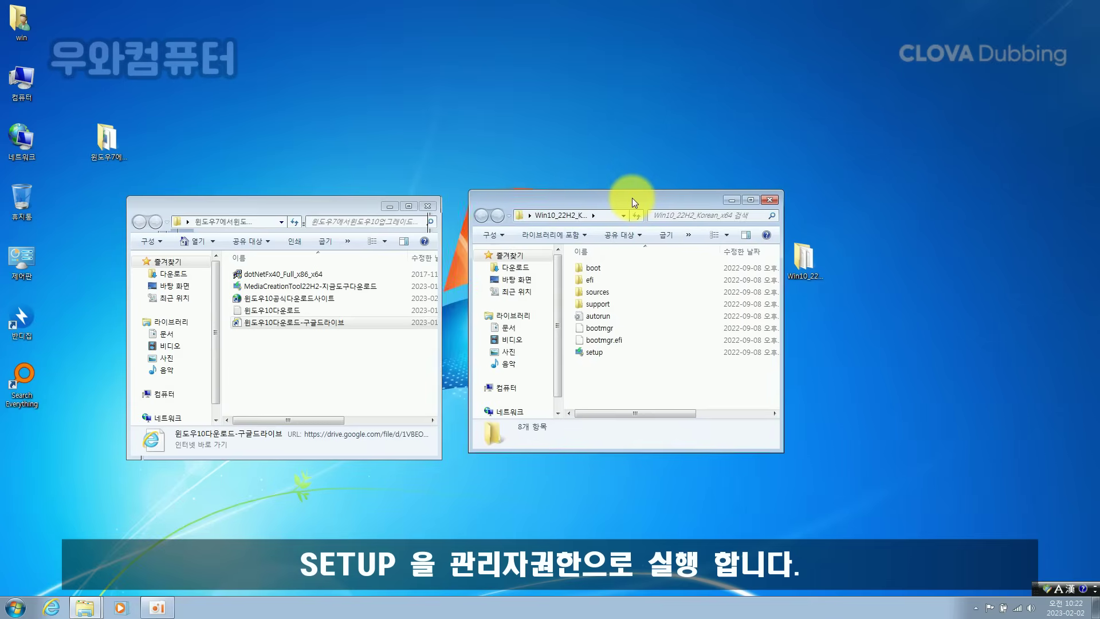
{"action": "right_click", "coordinate": [588, 354]}
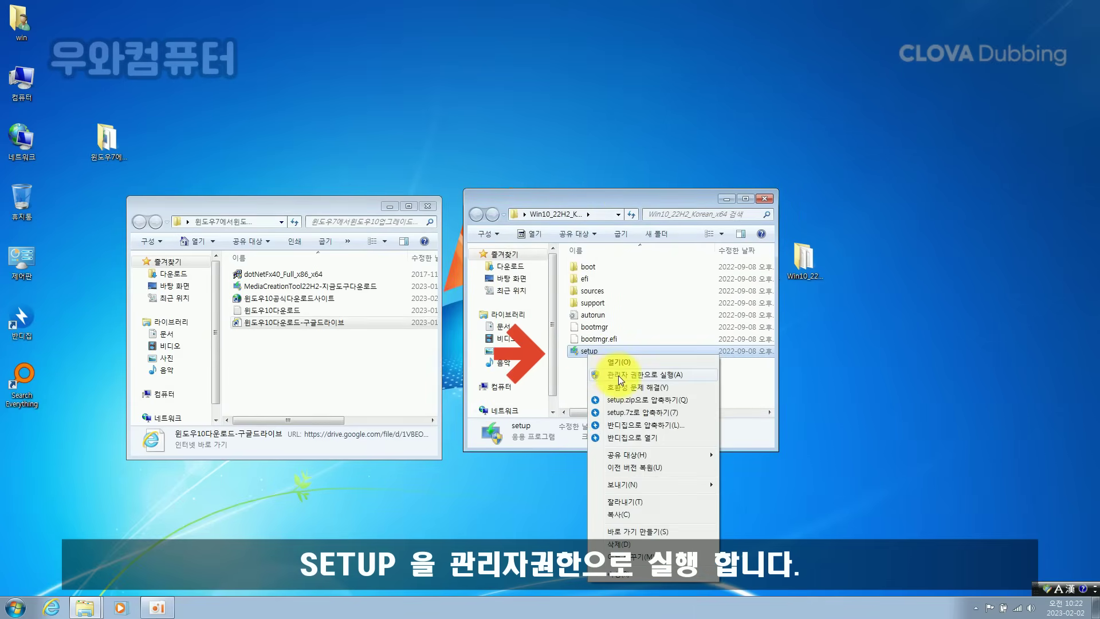
{"action": "left_click", "coordinate": [618, 376]}
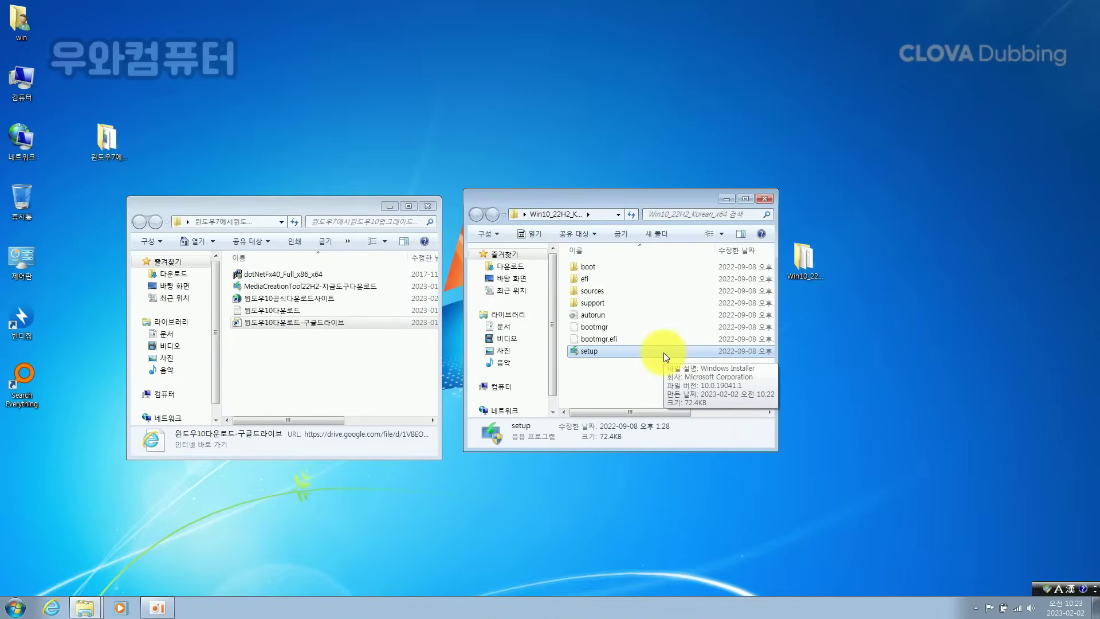
{"action": "double_click", "coordinate": [664, 352]}
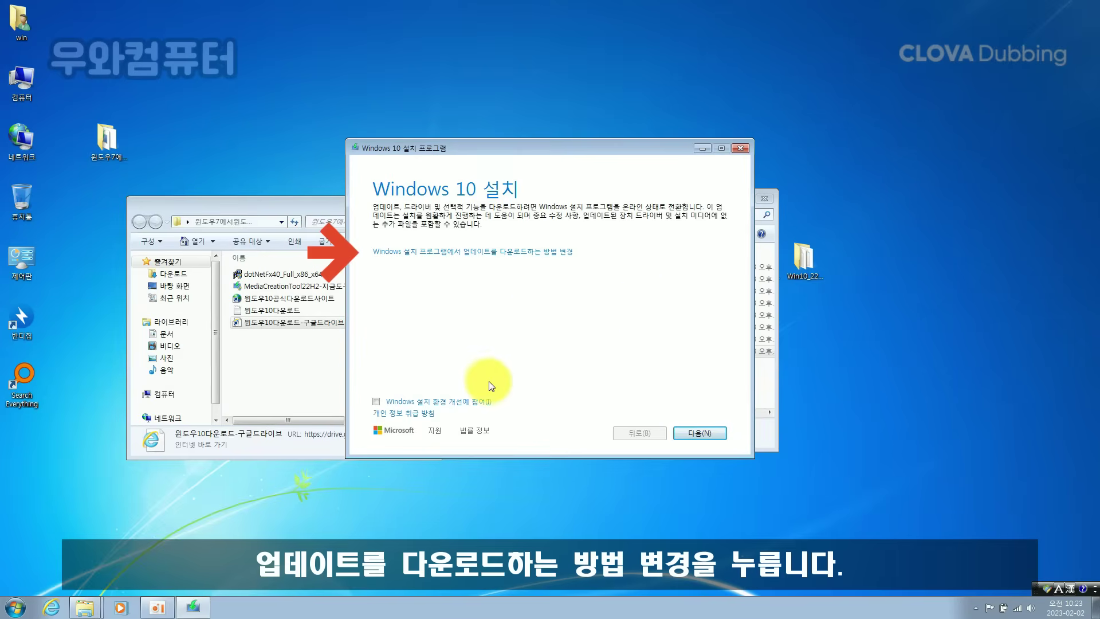
Change how Windows 10 setup downloads updates to 나중에 (not right now) and continue.
{"action": "left_click", "coordinate": [548, 253]}
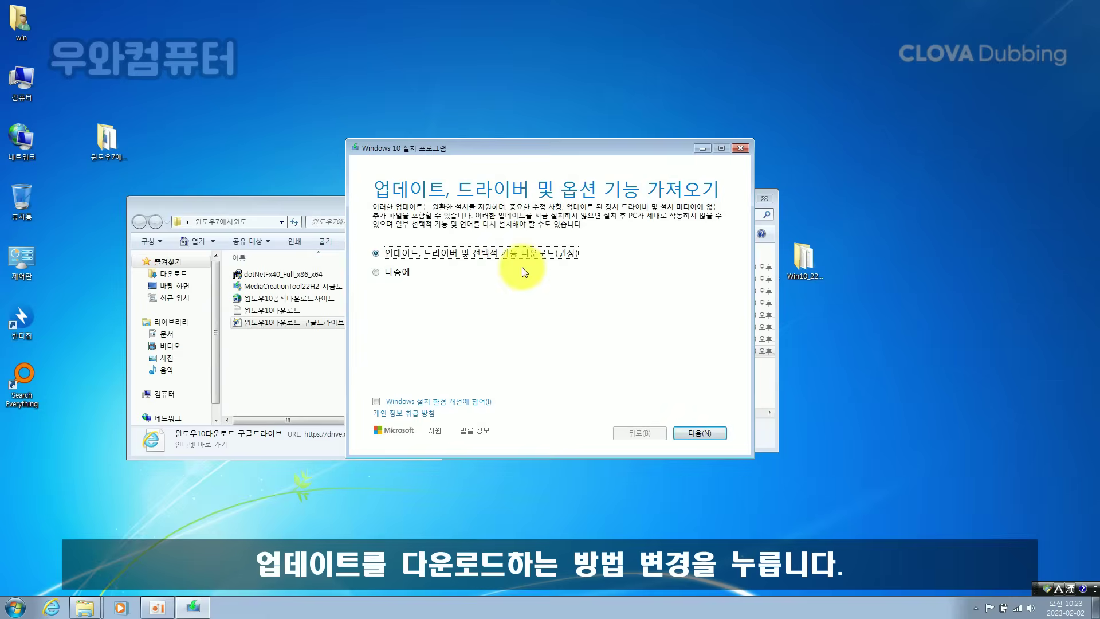
{"action": "left_click", "coordinate": [395, 274]}
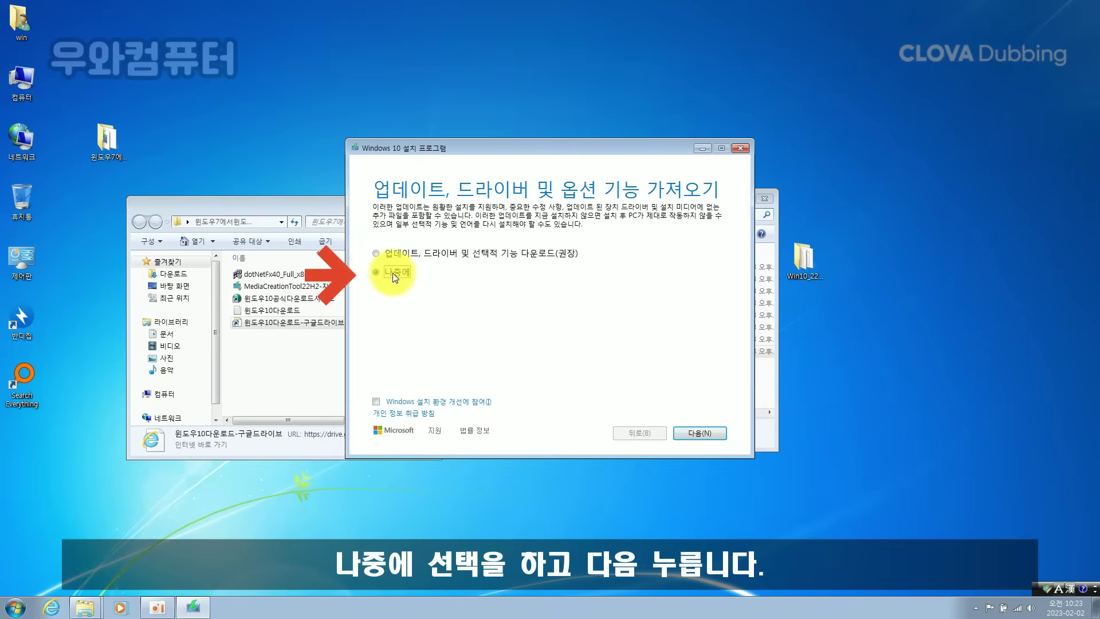
{"action": "left_click", "coordinate": [703, 432]}
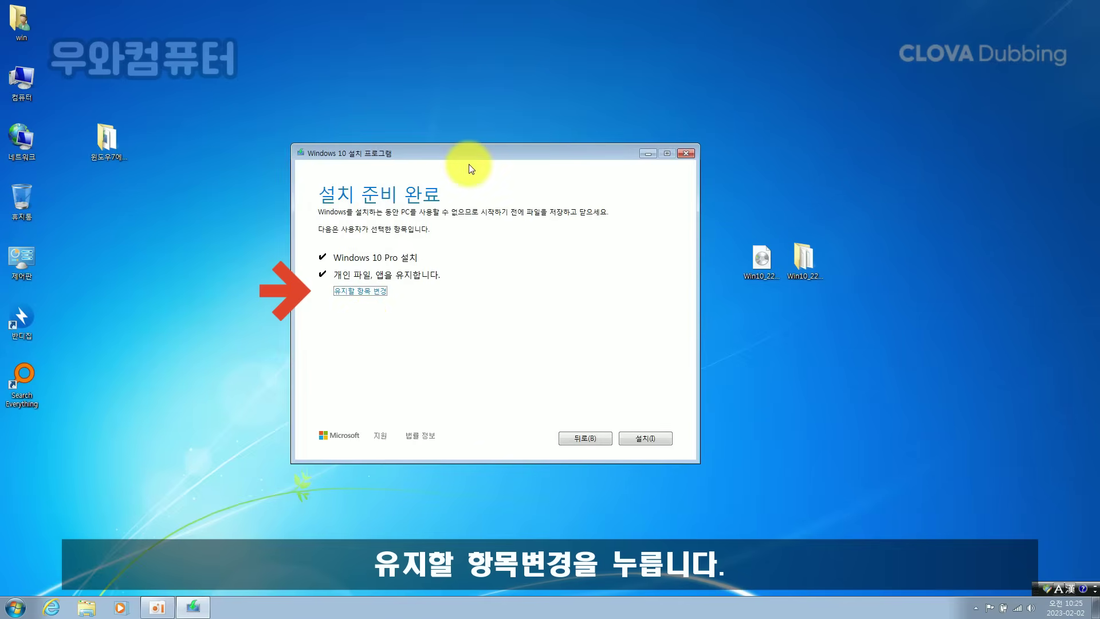
Review the items to keep, leave personal files and apps selected, and start the Windows 10 Pro installation.
{"action": "left_click", "coordinate": [363, 292]}
{"action": "left_click_drag", "start_coordinate": [452, 153], "coordinate": [405, 168]}
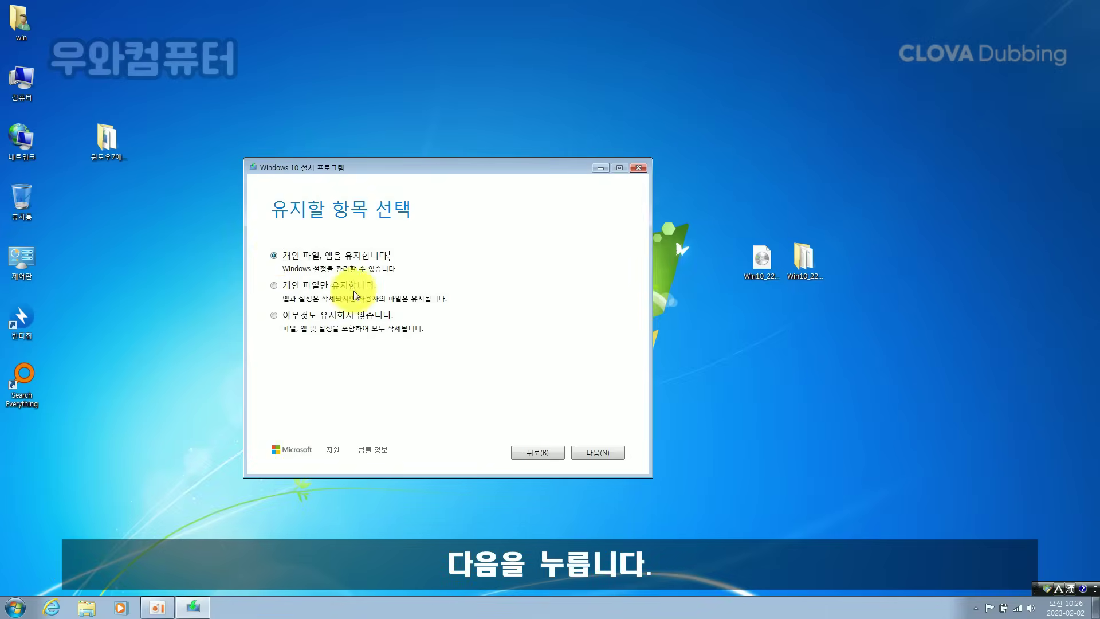
{"action": "left_click", "coordinate": [603, 453]}
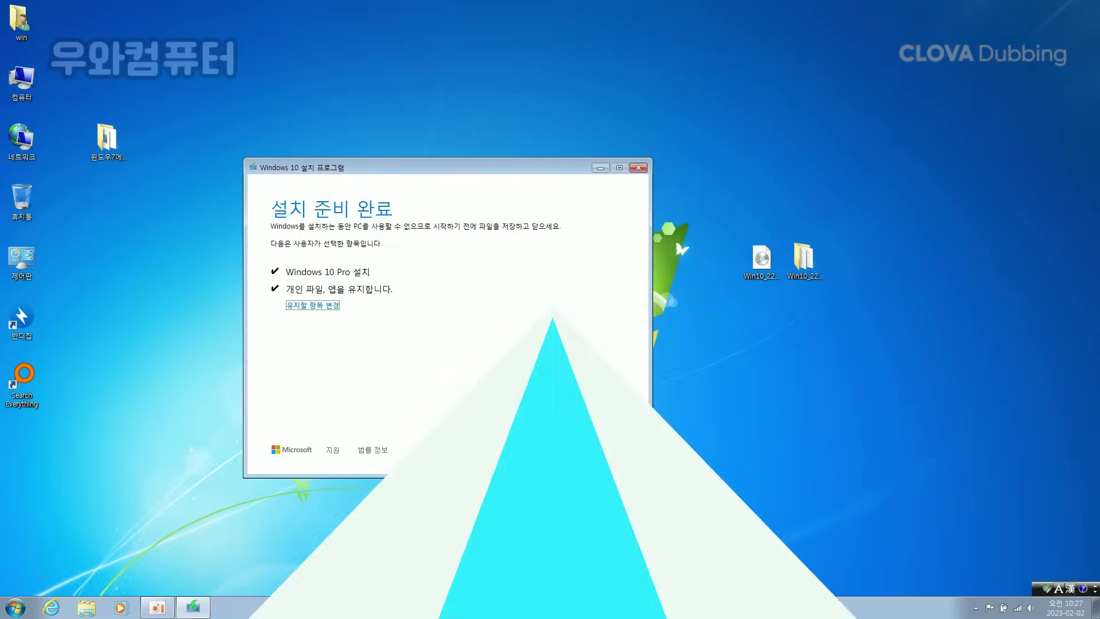
{"action": "left_click", "coordinate": [614, 453]}
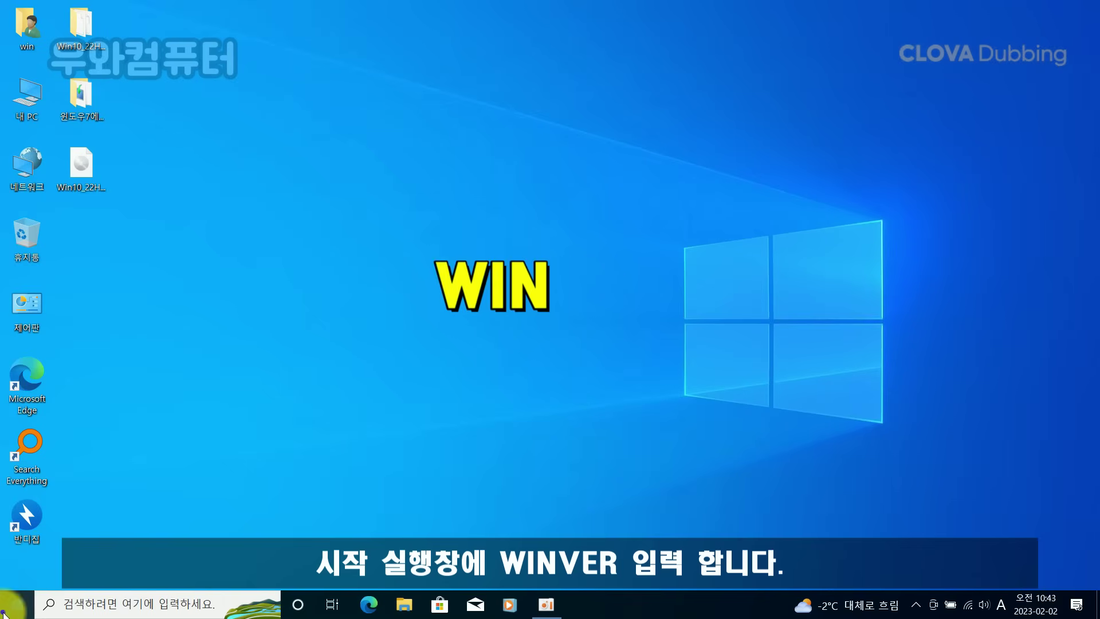
Run winver from the Run dialog to check the installed Windows version, moving the information window into clear view.
{"action": "right_click", "coordinate": [19, 594]}
{"action": "left_click", "coordinate": [56, 543]}
{"action": "type", "text": "wi"}
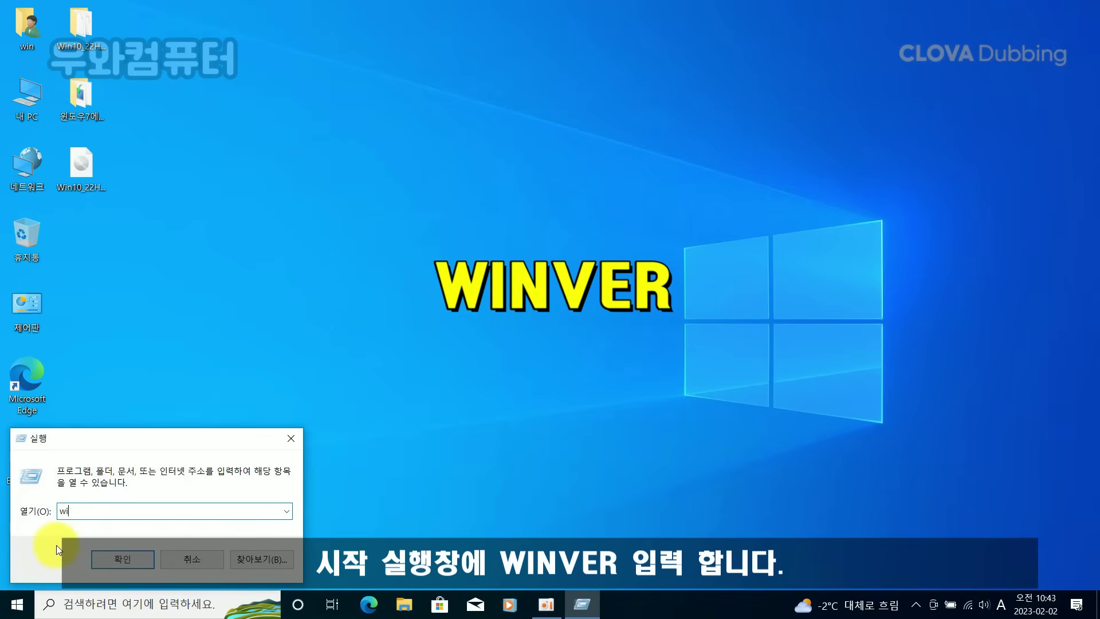
{"action": "type", "text": "nver"}
{"action": "key", "text": "Return"}
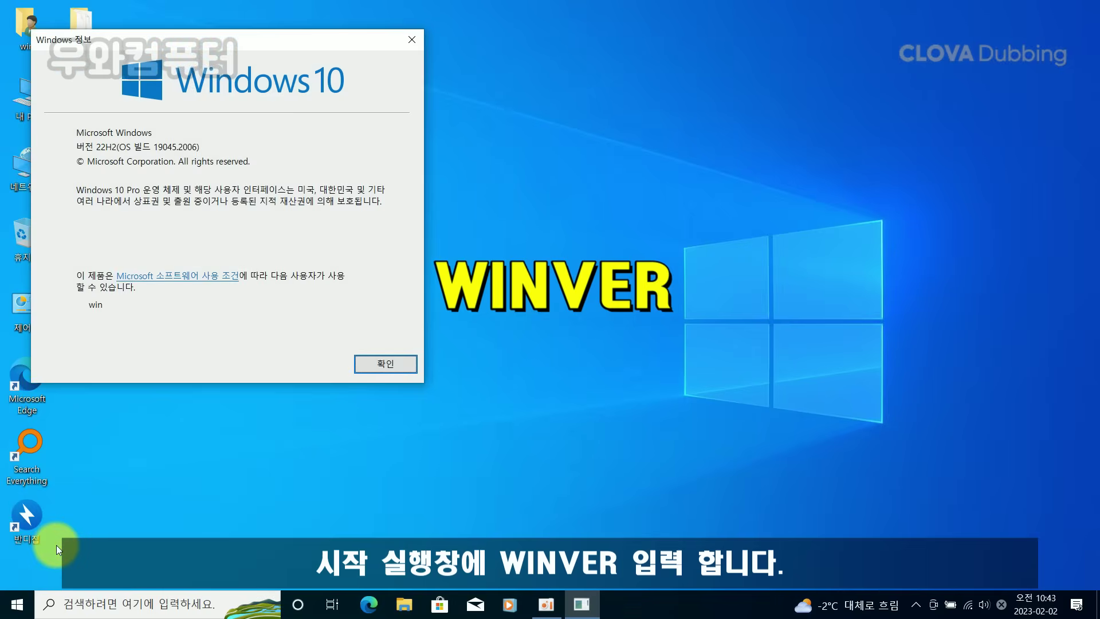
{"action": "left_click_drag", "start_coordinate": [238, 48], "coordinate": [346, 80]}
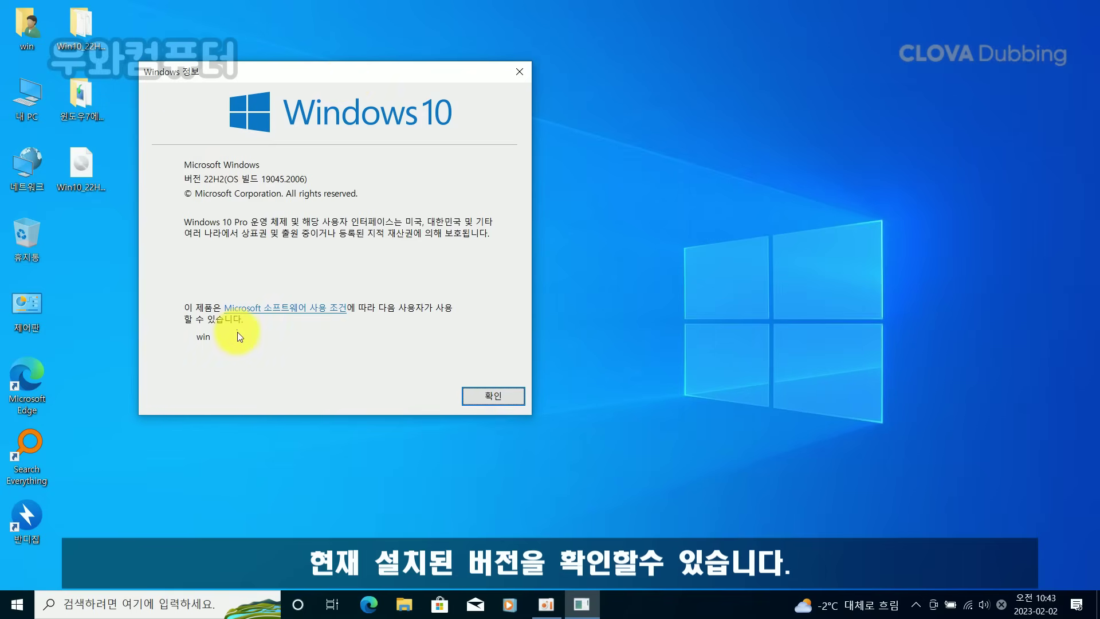